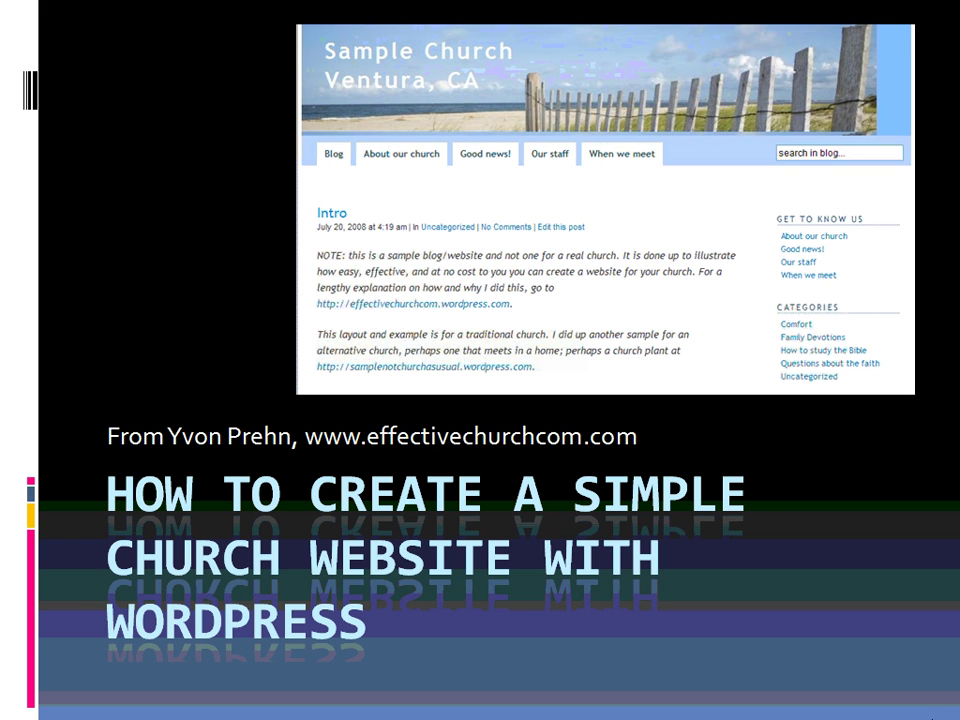
Advance the slideshow from the title slide to the next slide.
{"action": "key", "text": "space"}
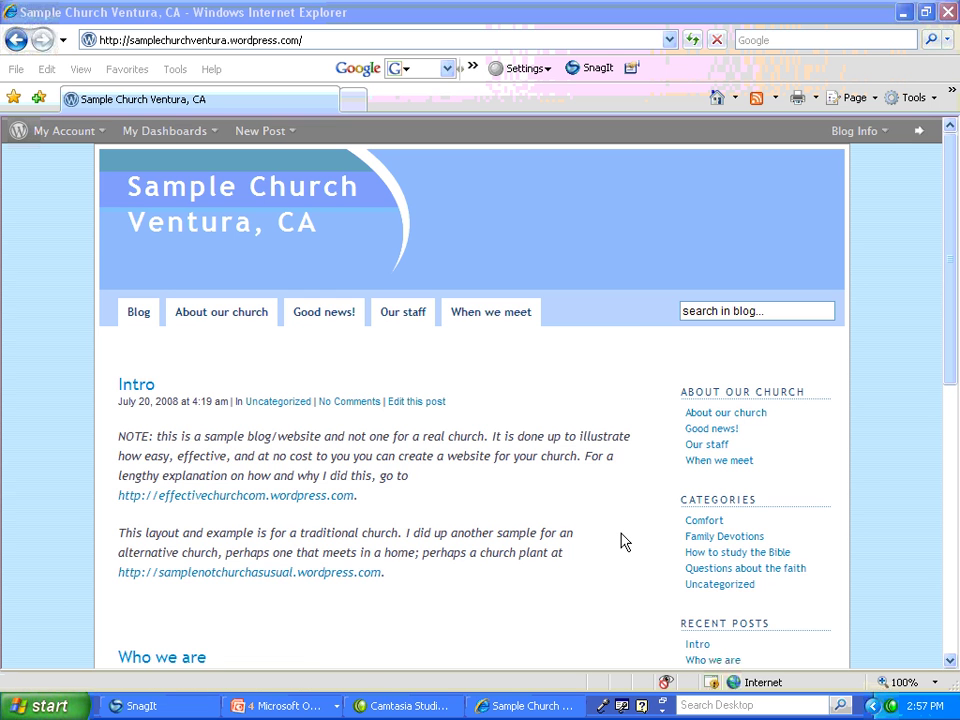
{"action": "left_click", "coordinate": [950, 661]}
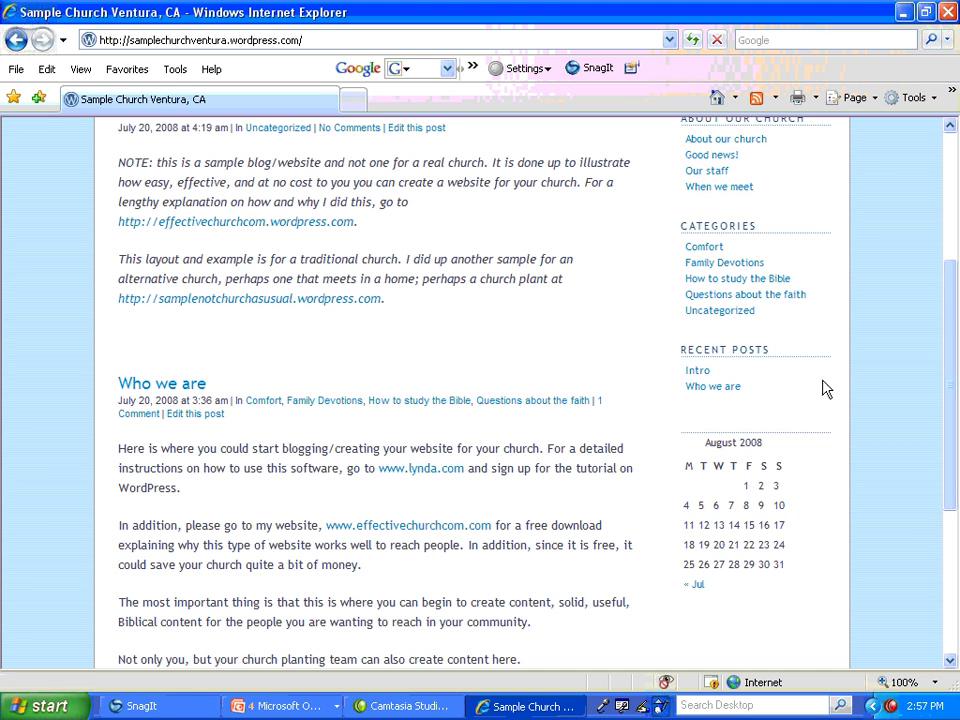
{"action": "left_click_drag", "start_coordinate": [951, 291], "coordinate": [945, 198]}
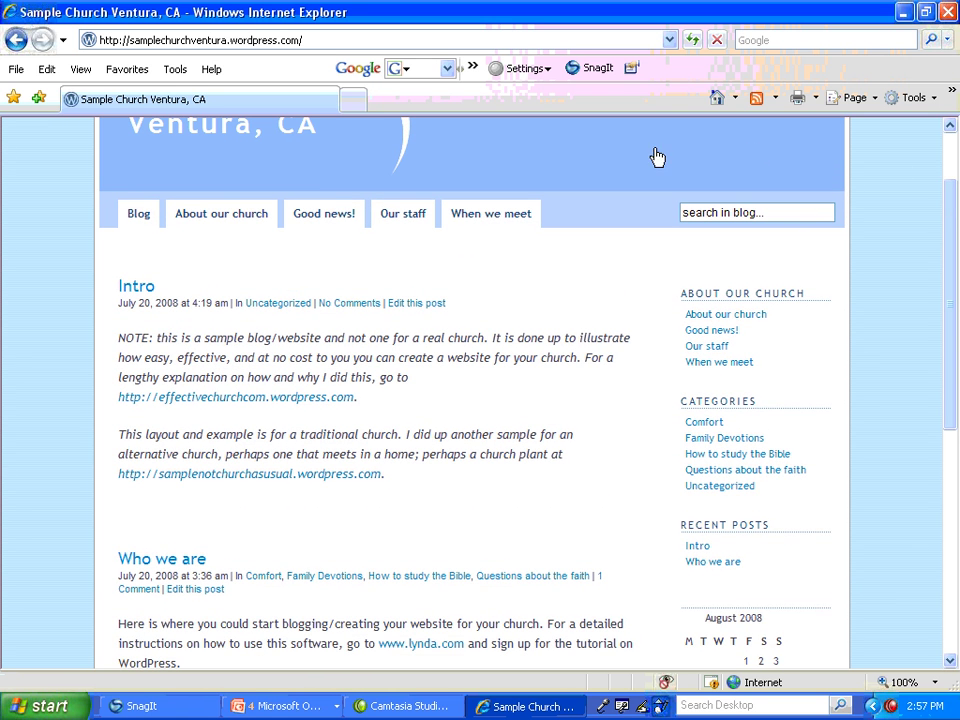
{"action": "scroll", "coordinate": [716, 160], "scroll_direction": "up", "scroll_amount": 2}
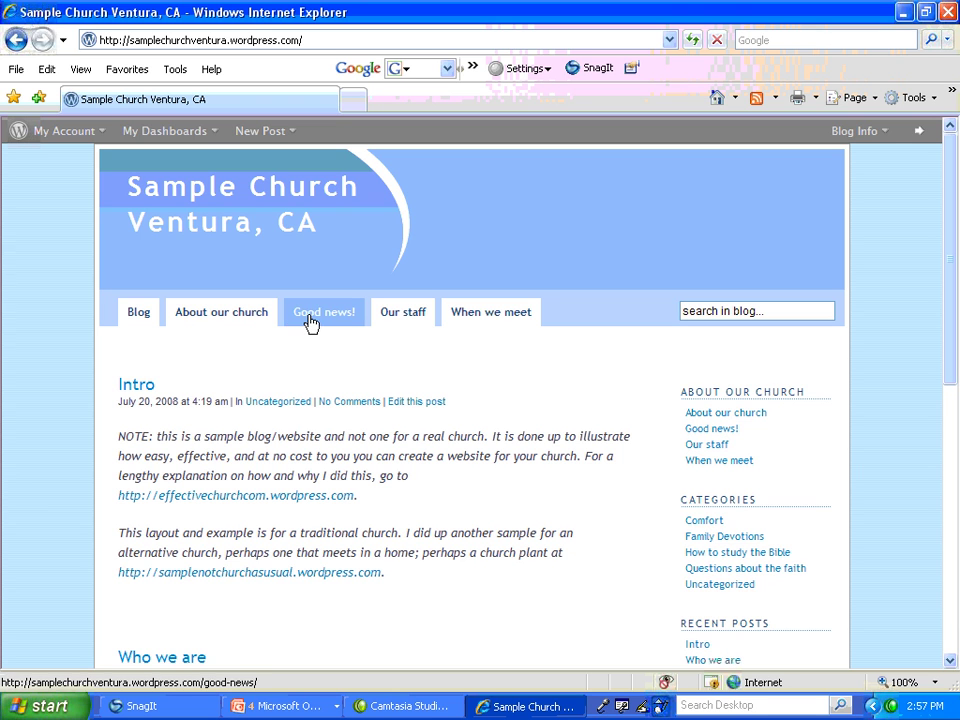
Visit the About our church, Good news!, Our staff and When we meet pages in turn.
{"action": "left_click", "coordinate": [231, 318]}
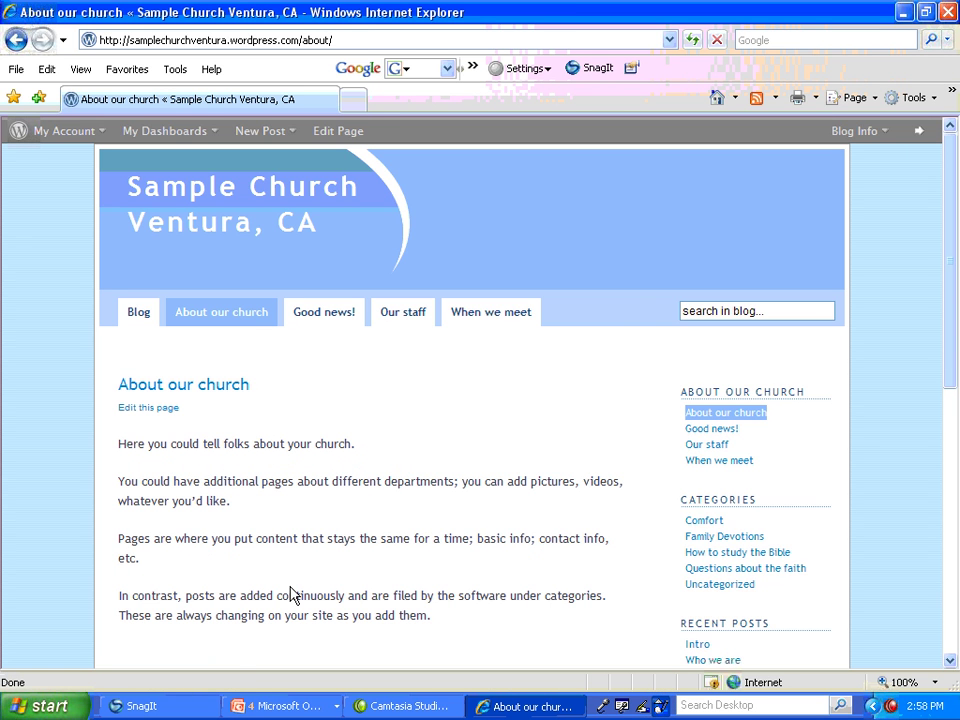
{"action": "left_click", "coordinate": [338, 318]}
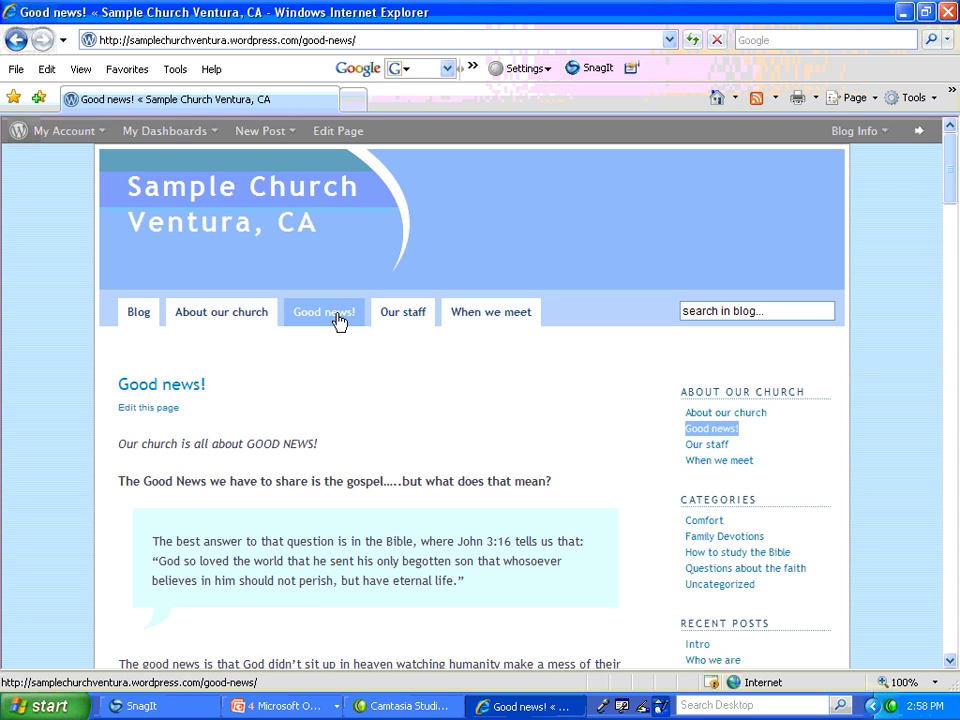
{"action": "left_click", "coordinate": [410, 315]}
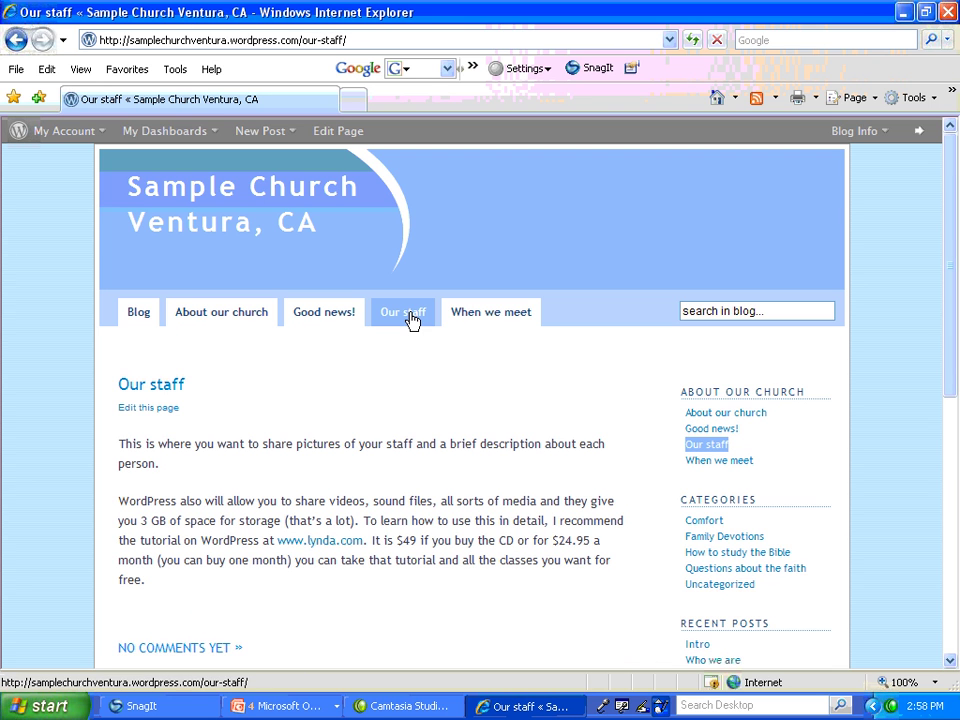
{"action": "left_click", "coordinate": [486, 315]}
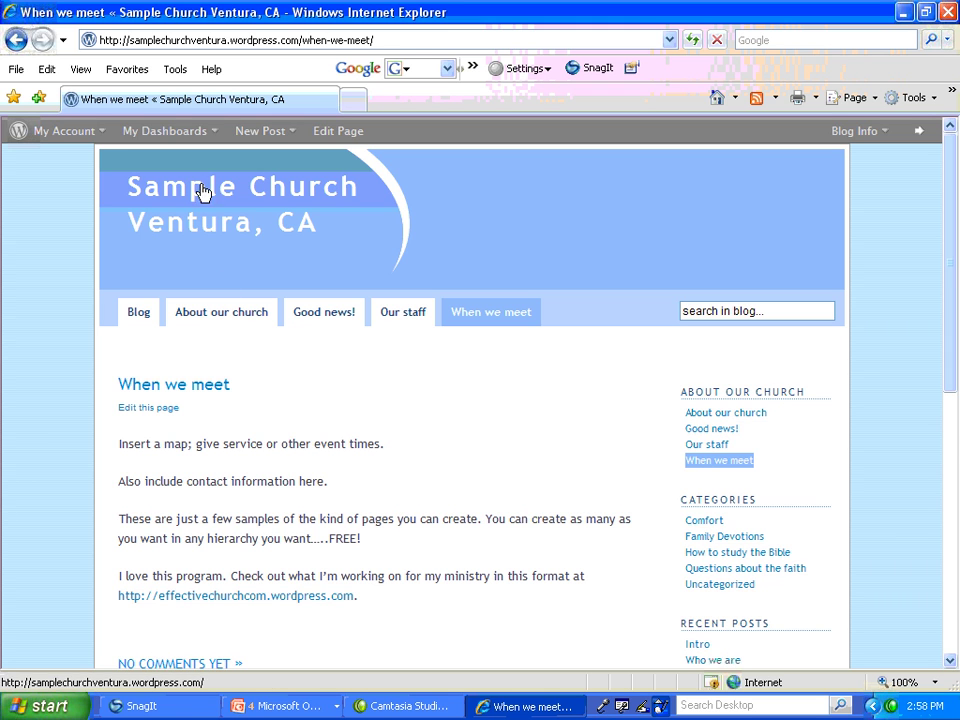
{"action": "mouse_move", "coordinate": [152, 133]}
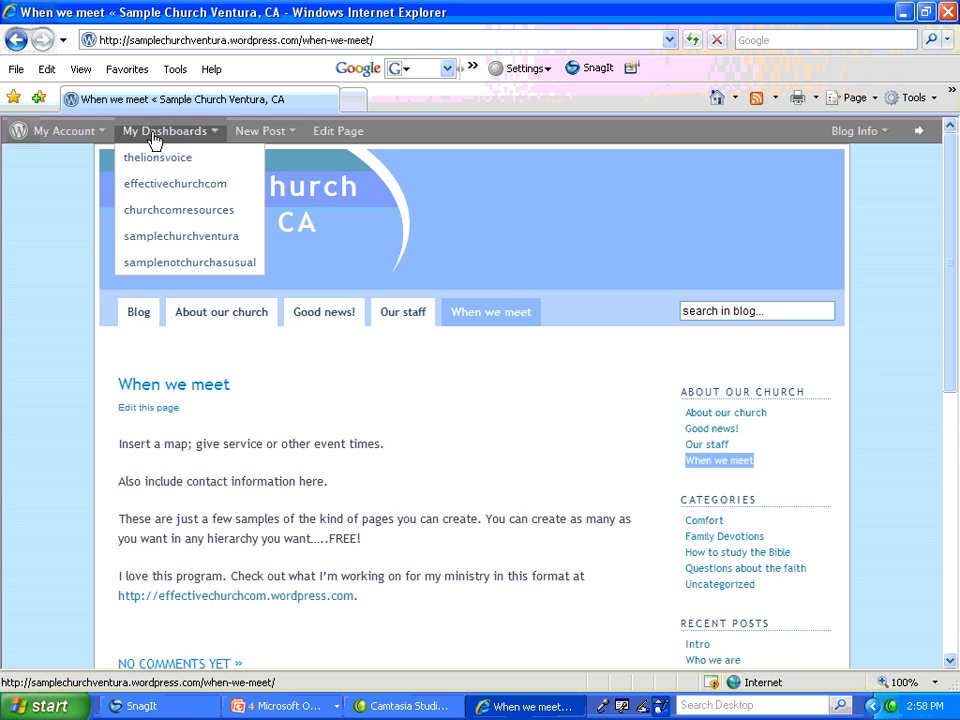
From the samplechurchventura dashboard, start a new blank page under Write > Page.
{"action": "left_click", "coordinate": [157, 244]}
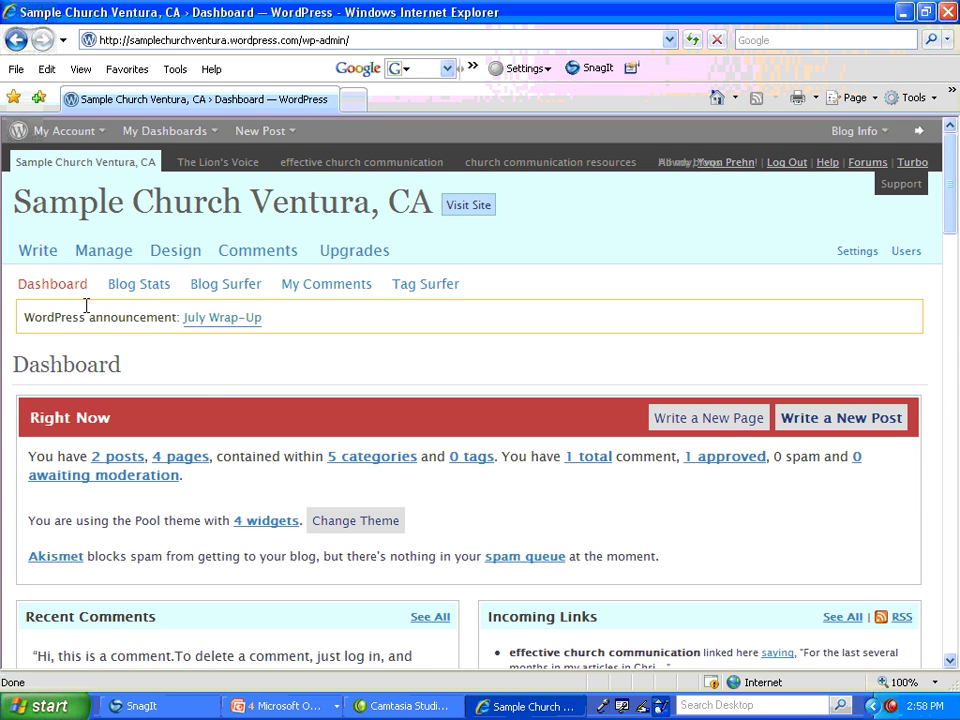
{"action": "left_click", "coordinate": [32, 257]}
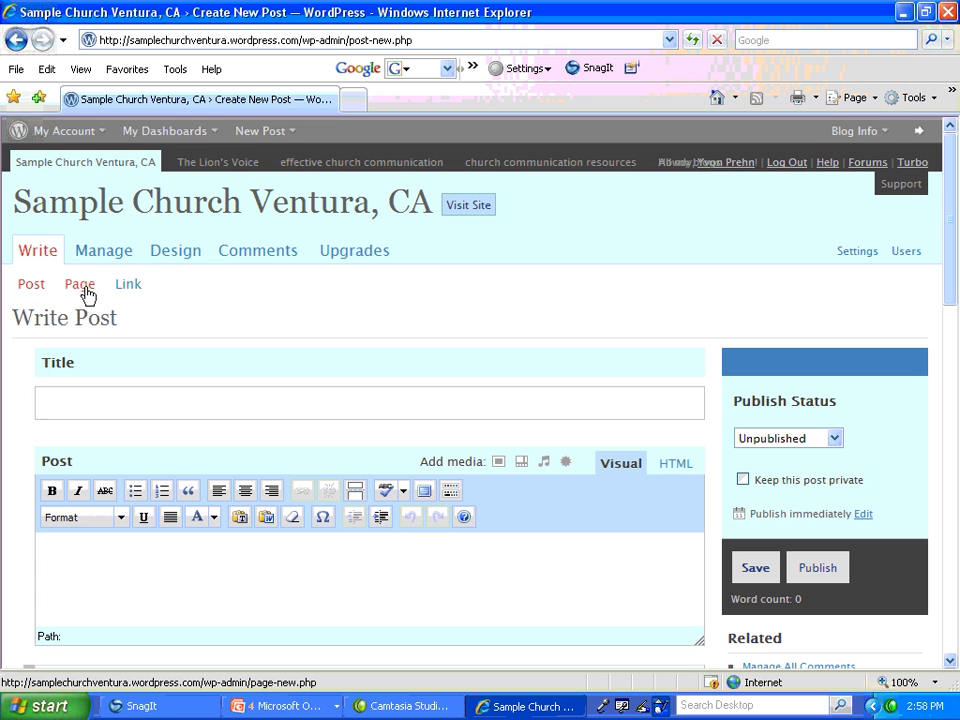
{"action": "left_click", "coordinate": [84, 289]}
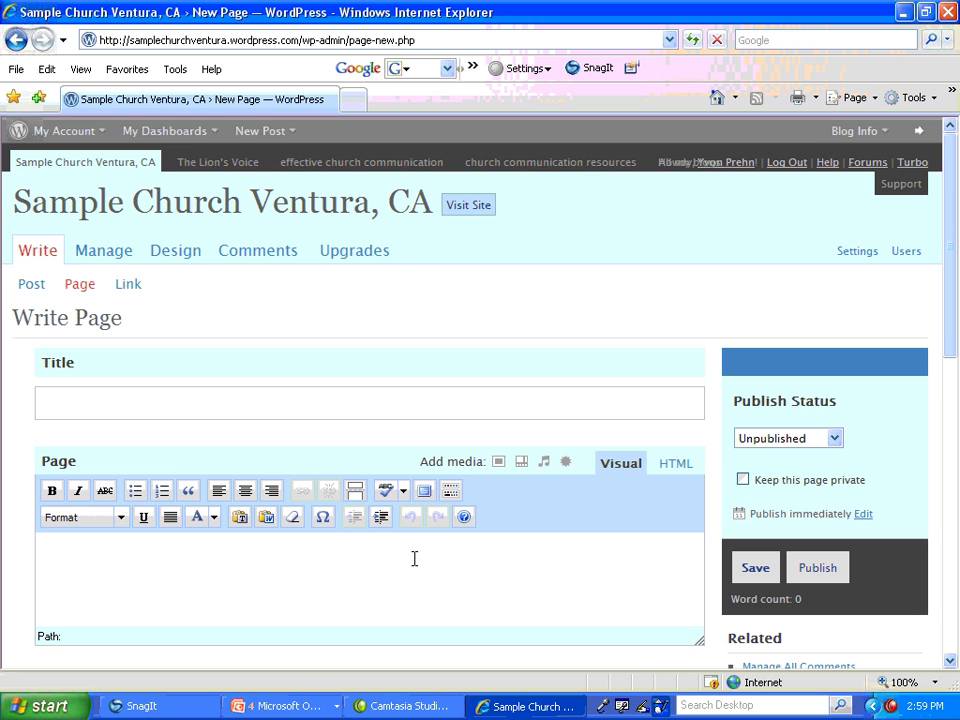
Browse Design > Themes and preview the Benevolence theme, closing the preview to keep Pool.
{"action": "left_click", "coordinate": [175, 258]}
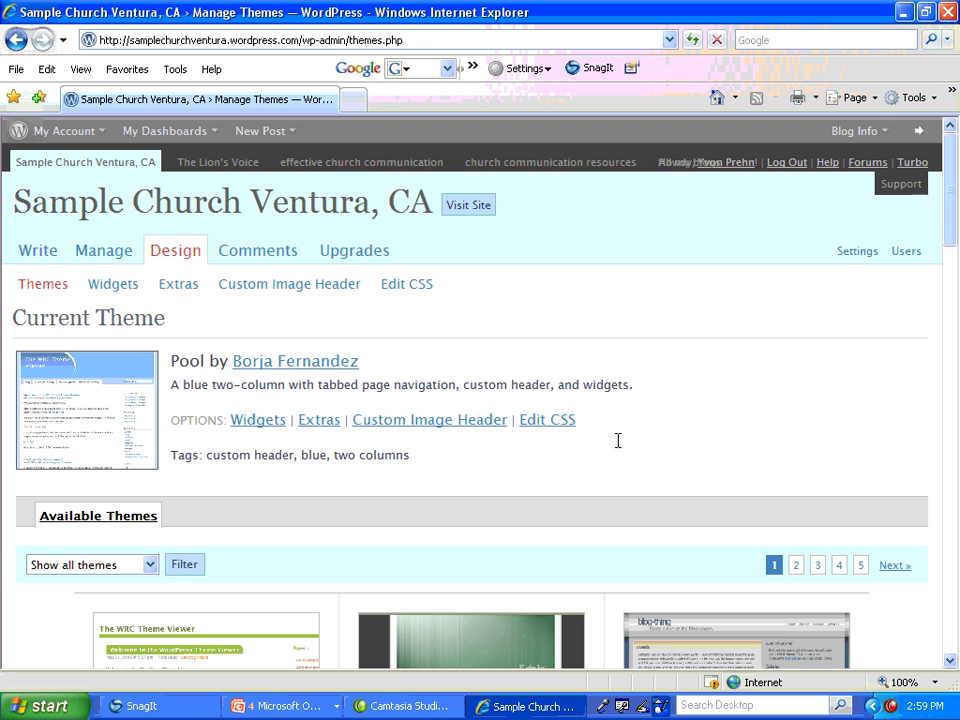
{"action": "left_click", "coordinate": [950, 664]}
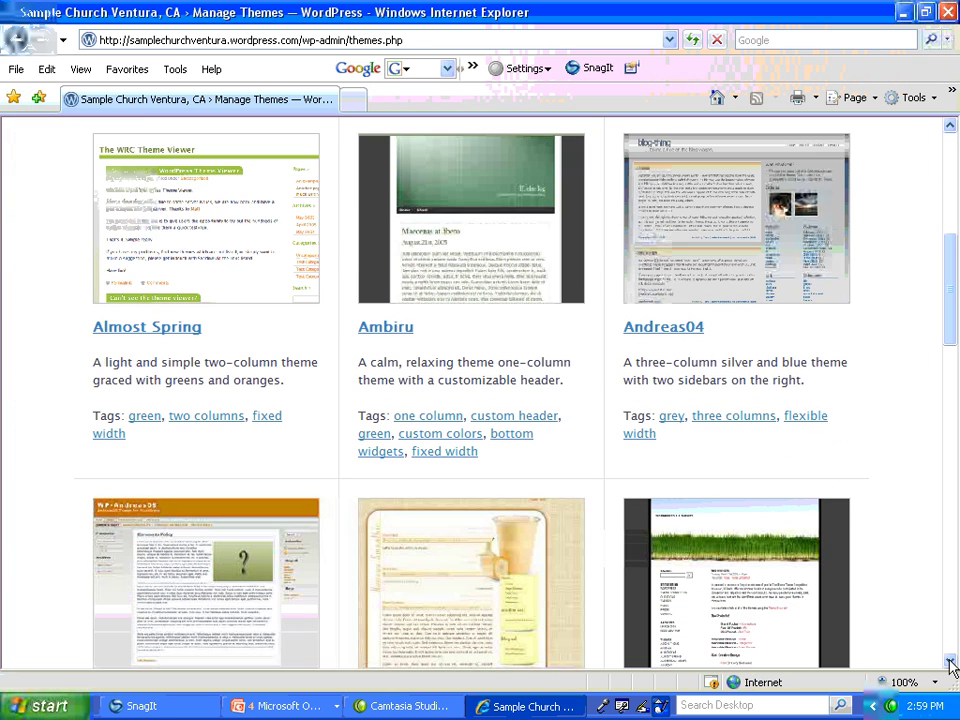
{"action": "left_click", "coordinate": [950, 664]}
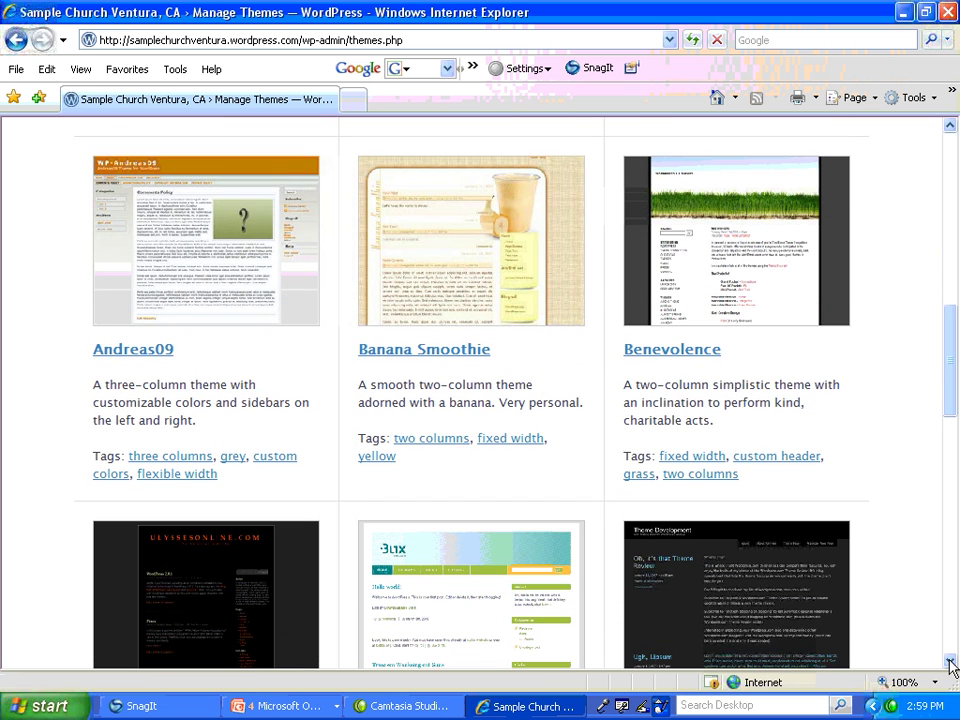
{"action": "left_click", "coordinate": [737, 238]}
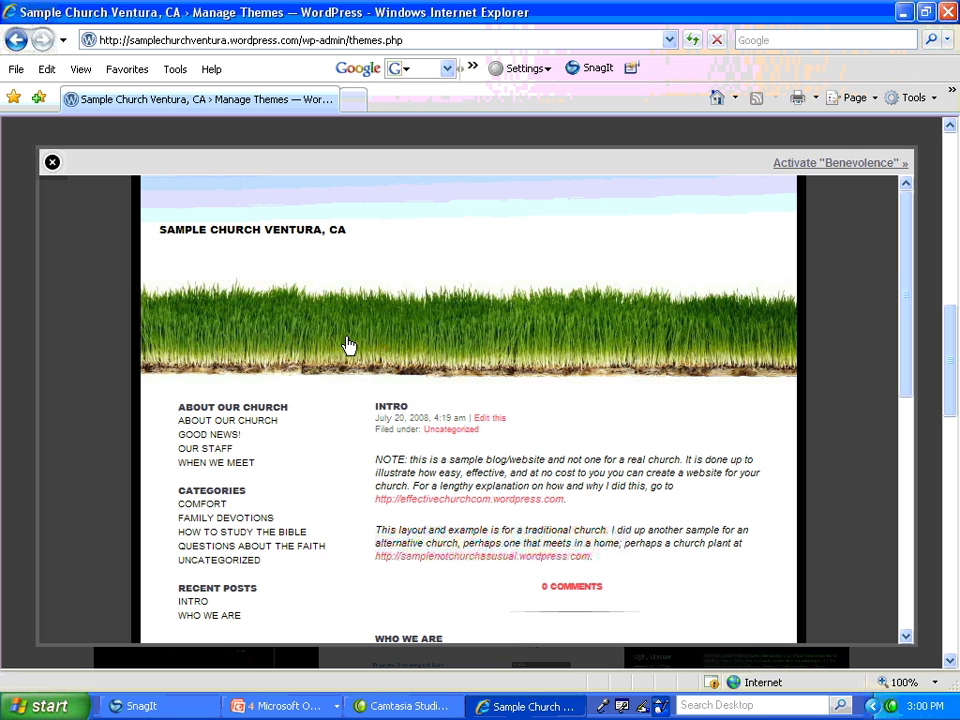
{"action": "left_click", "coordinate": [52, 165]}
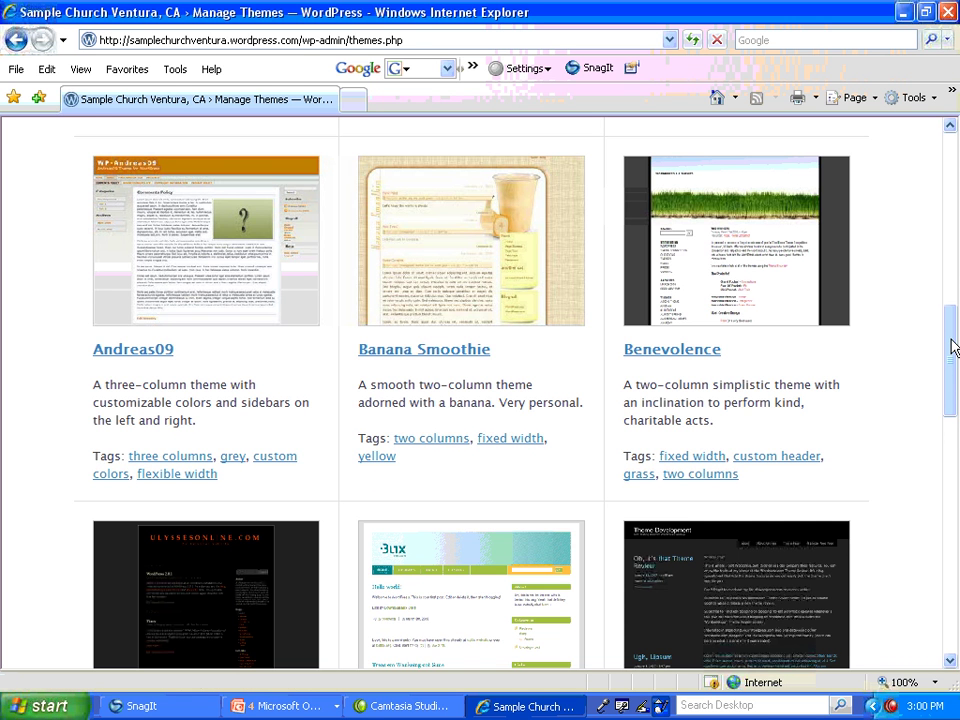
{"action": "left_click_drag", "start_coordinate": [952, 347], "coordinate": [951, 208]}
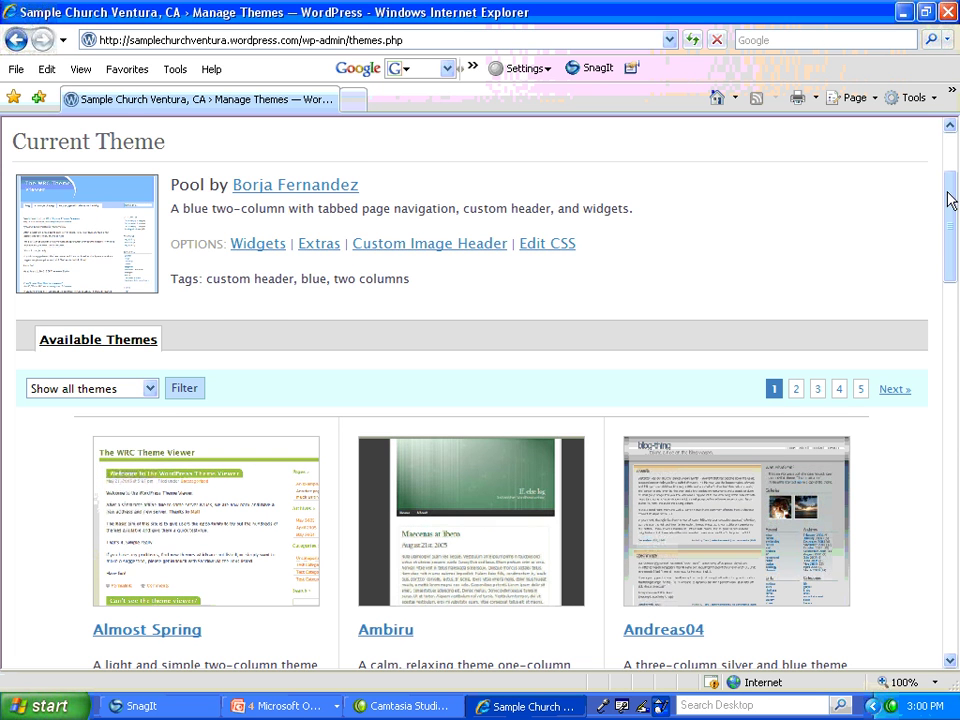
{"action": "scroll", "coordinate": [948, 200], "scroll_direction": "up", "scroll_amount": 3}
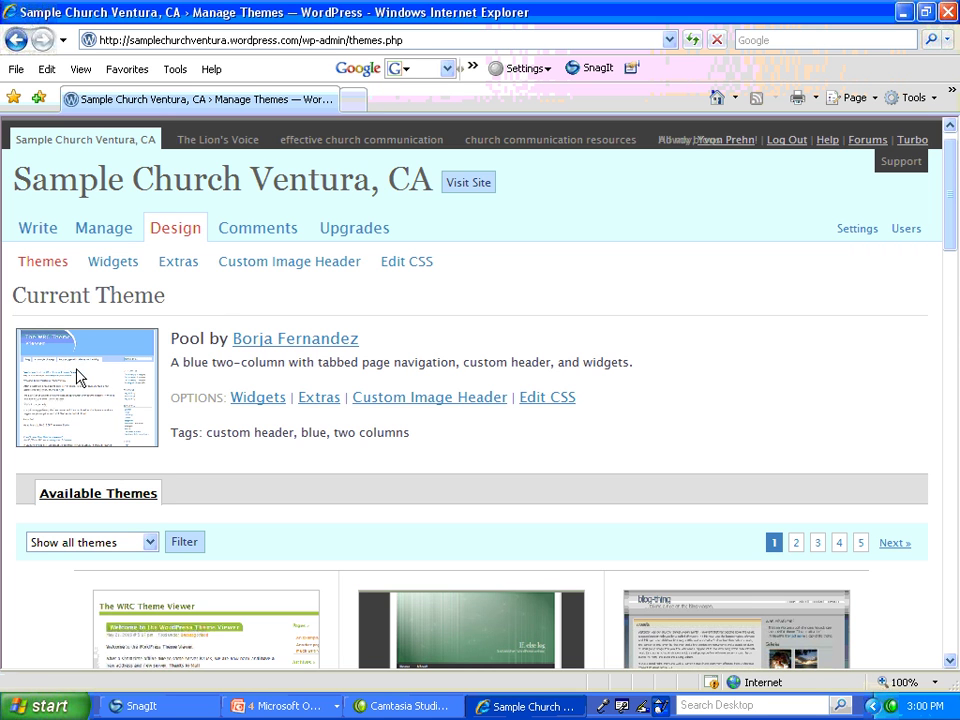
Open the sidebar widgets and expand the About our church Pages widget's settings.
{"action": "left_click", "coordinate": [117, 272]}
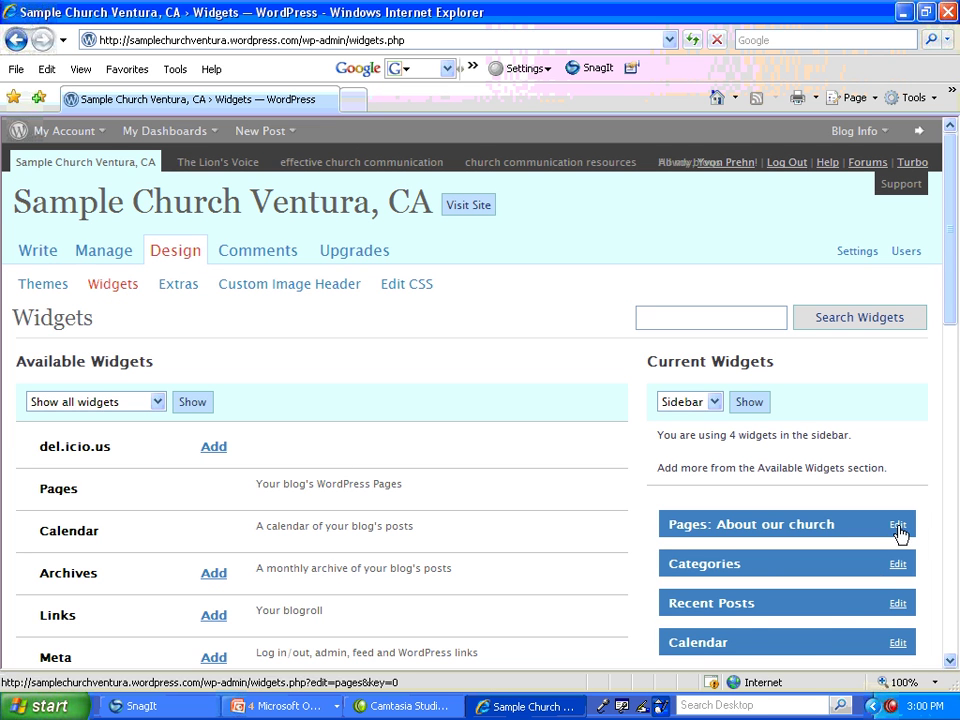
{"action": "scroll", "coordinate": [950, 665], "scroll_direction": "down", "scroll_amount": 5}
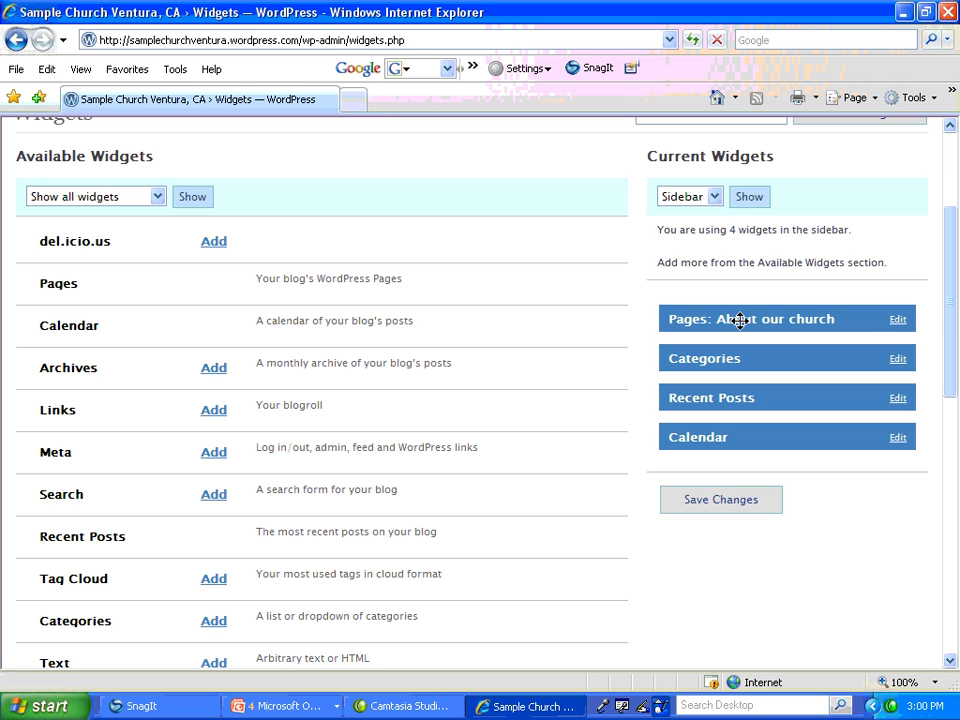
{"action": "left_click", "coordinate": [897, 322]}
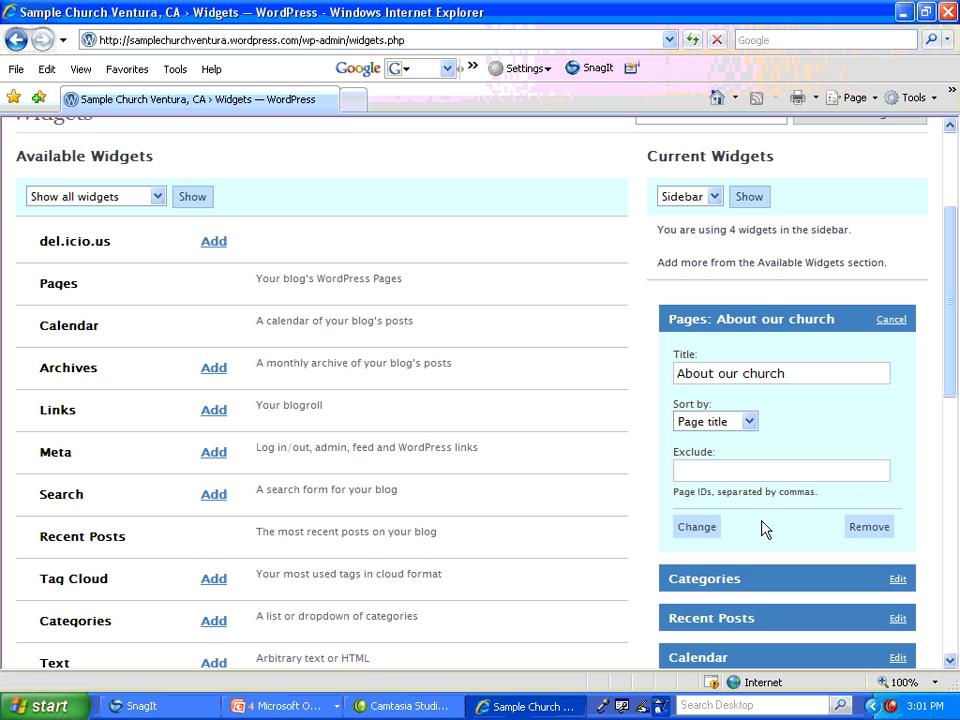
{"action": "left_click", "coordinate": [706, 534]}
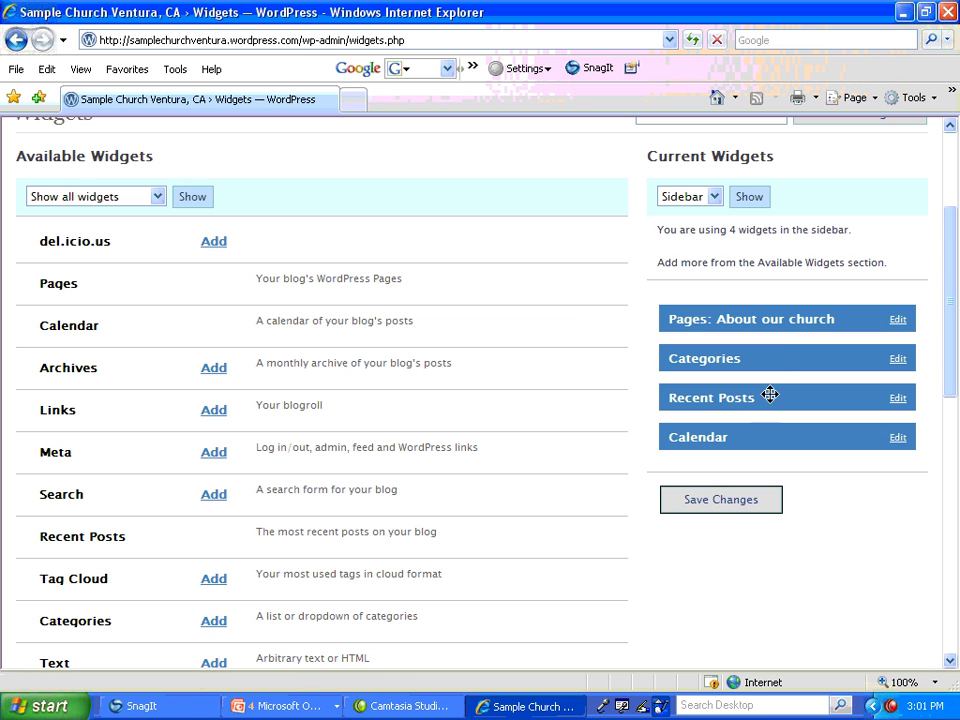
{"action": "left_click", "coordinate": [896, 320]}
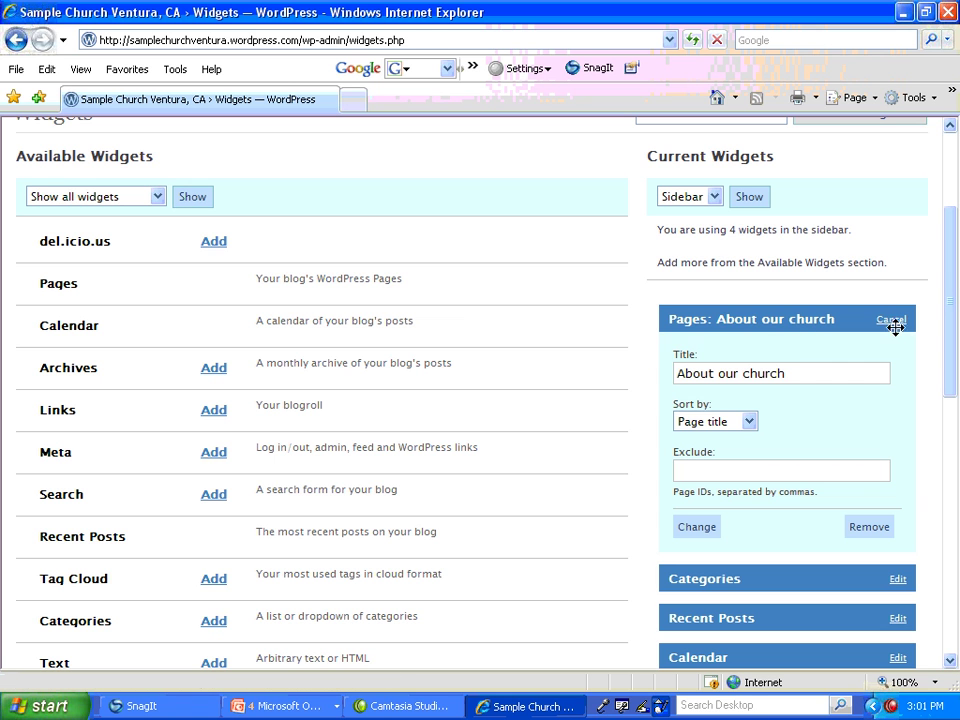
Retitle the Pages widget 'Get to know us', save the changes, and view the live site.
{"action": "left_click", "coordinate": [787, 373]}
{"action": "key", "text": "BackSpace"}
{"action": "key", "text": "BackSpace"}
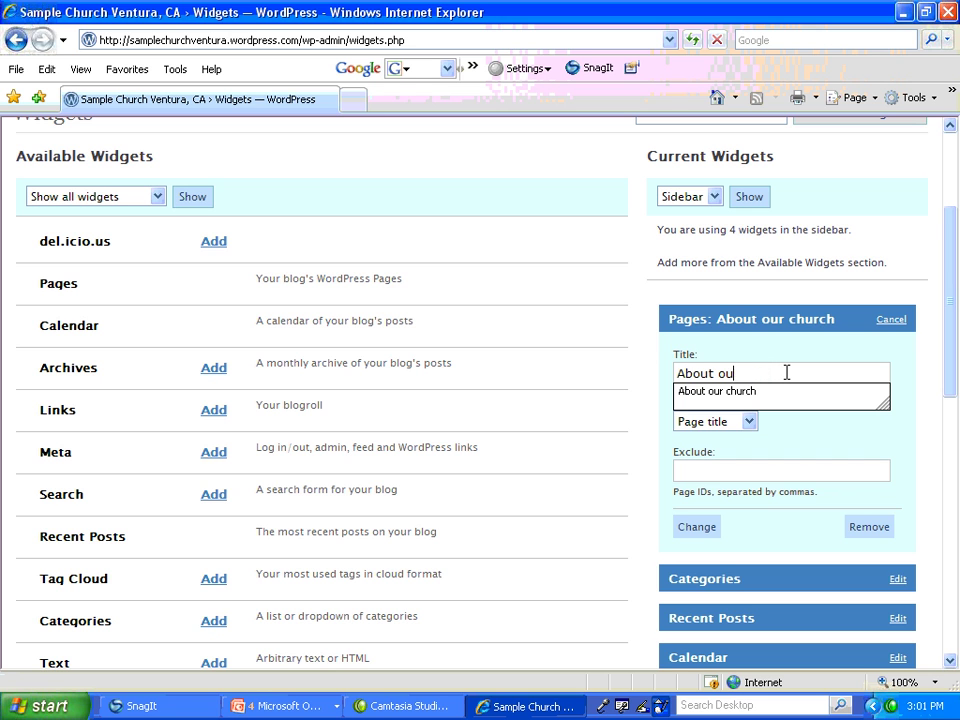
{"action": "key", "text": "BackSpace"}
{"action": "key", "text": "BackSpace"}
{"action": "key", "text": "BackSpace"}
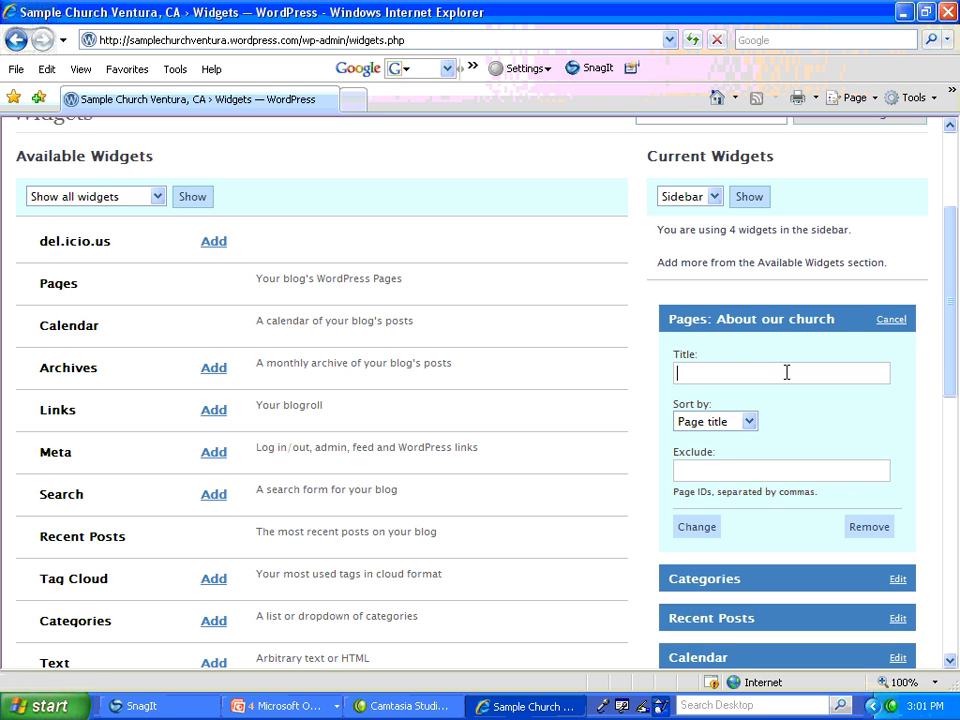
{"action": "type", "text": "Get to know us"}
{"action": "left_click", "coordinate": [700, 527]}
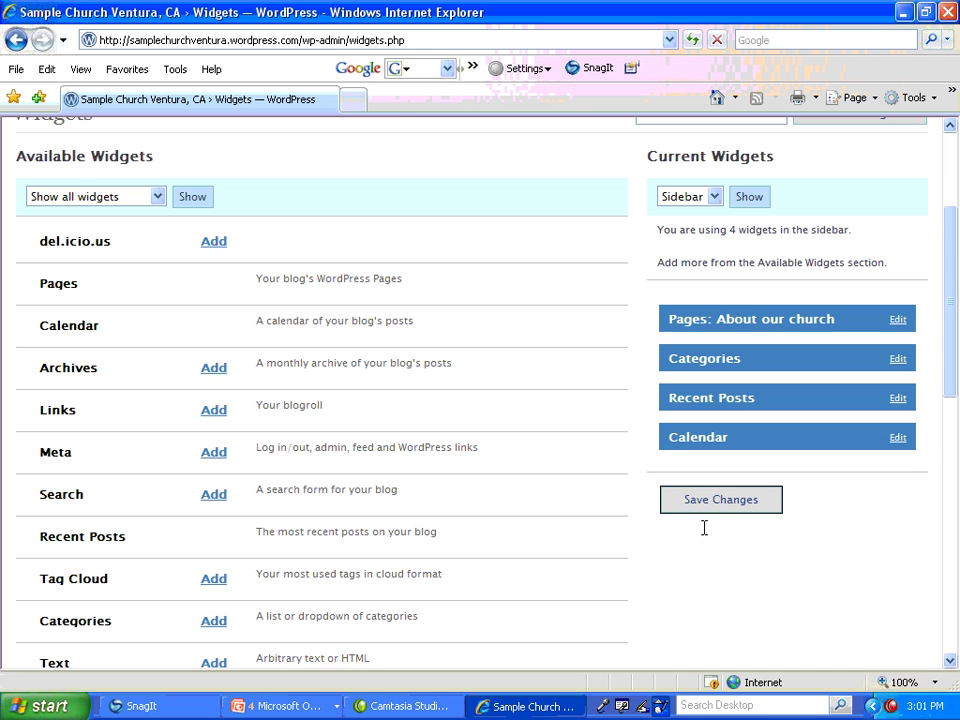
{"action": "left_click", "coordinate": [713, 507]}
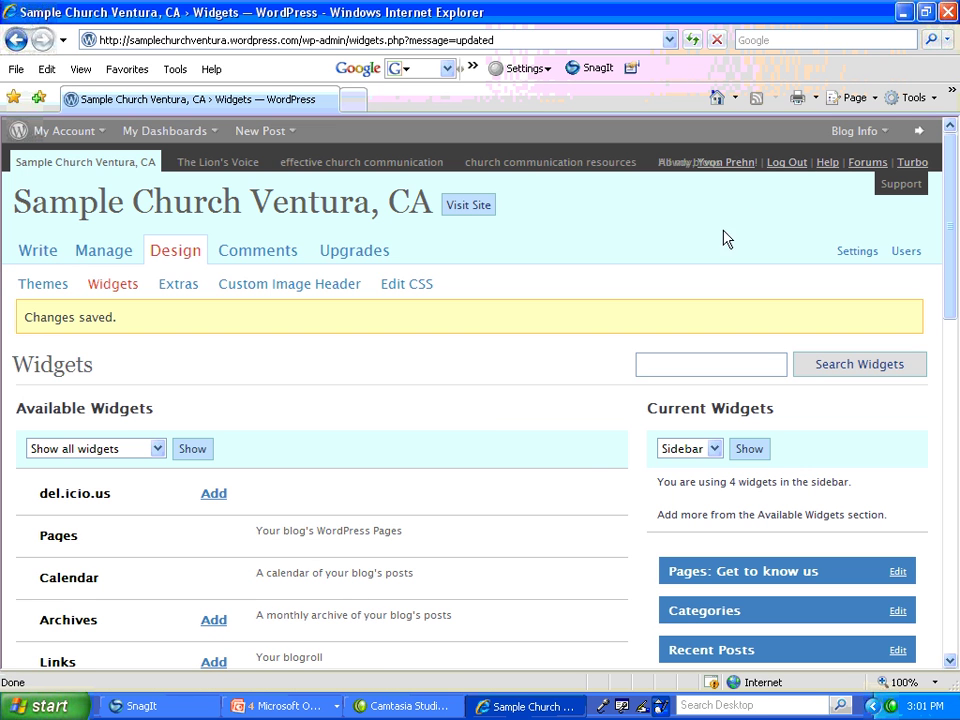
{"action": "left_click", "coordinate": [468, 207]}
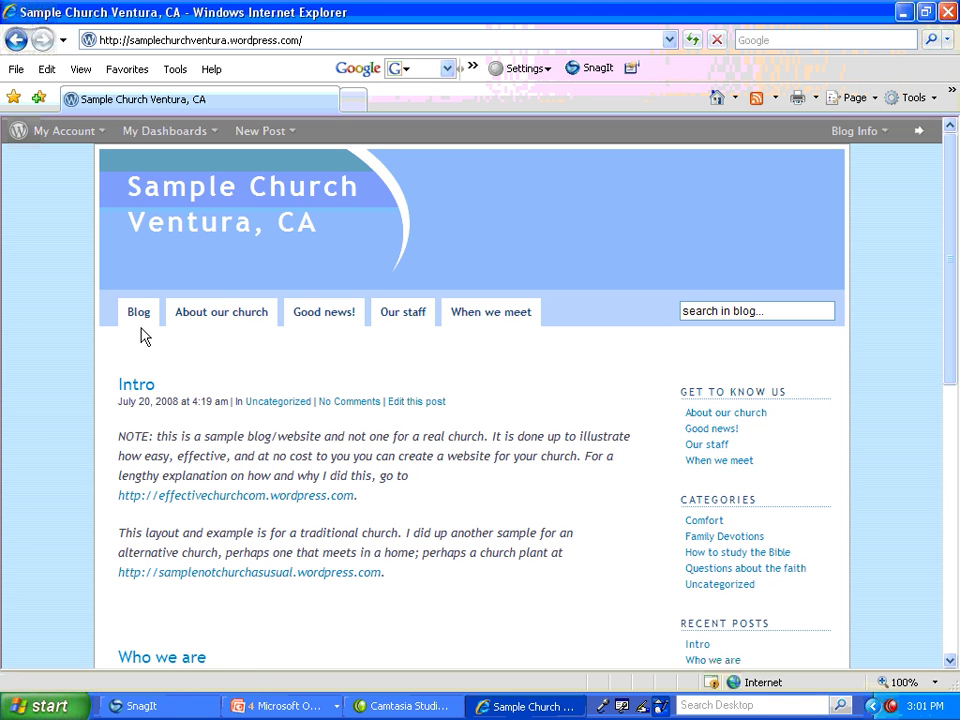
Open About our church, then Good news!, from the sidebar's Get to know us list.
{"action": "left_click", "coordinate": [728, 415]}
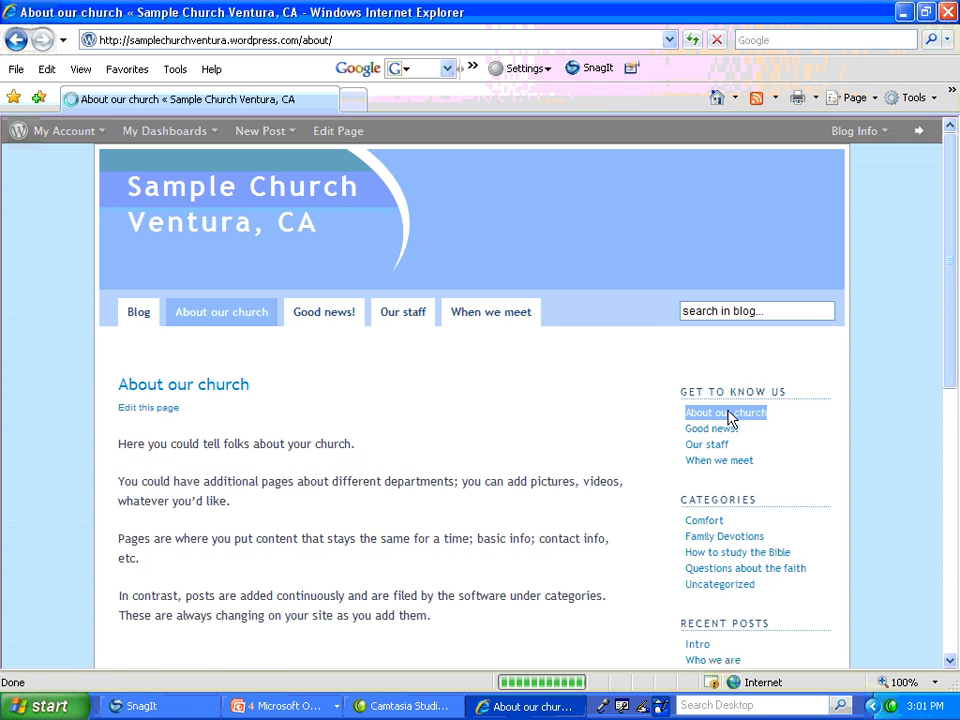
{"action": "left_click", "coordinate": [720, 432]}
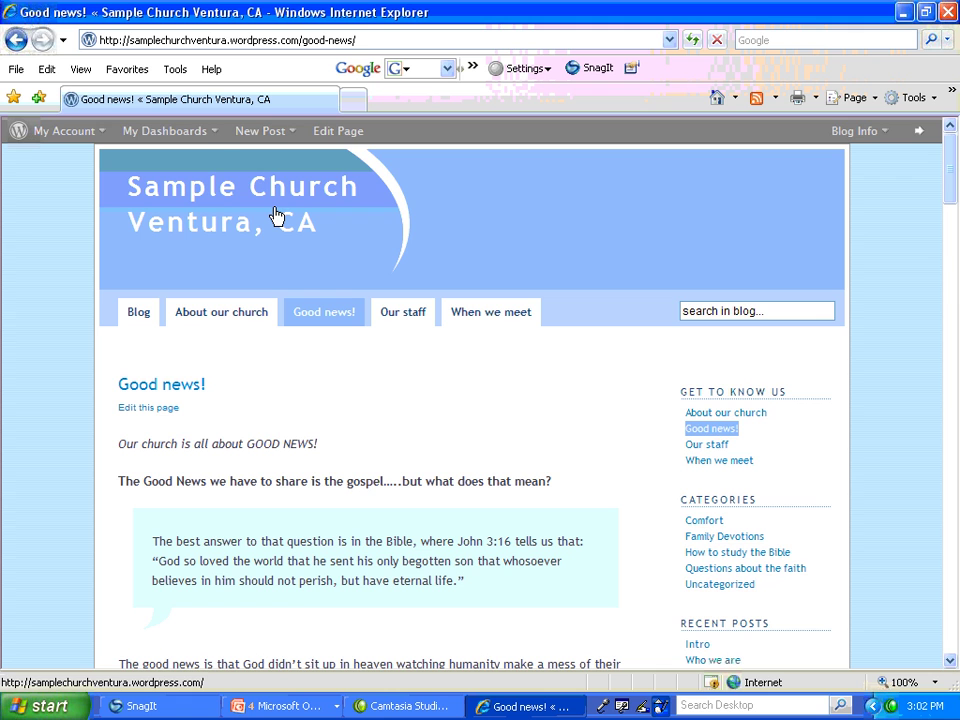
From the samplechurchventura dashboard, open Design > Custom Image Header and scroll to the upload form.
{"action": "mouse_move", "coordinate": [183, 138]}
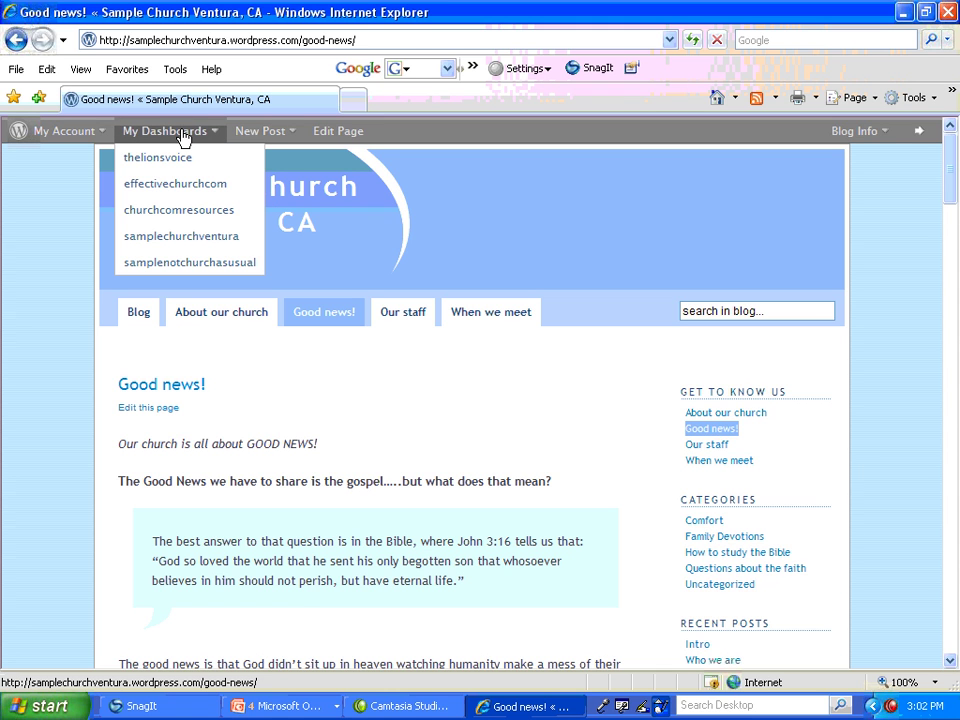
{"action": "left_click", "coordinate": [183, 238]}
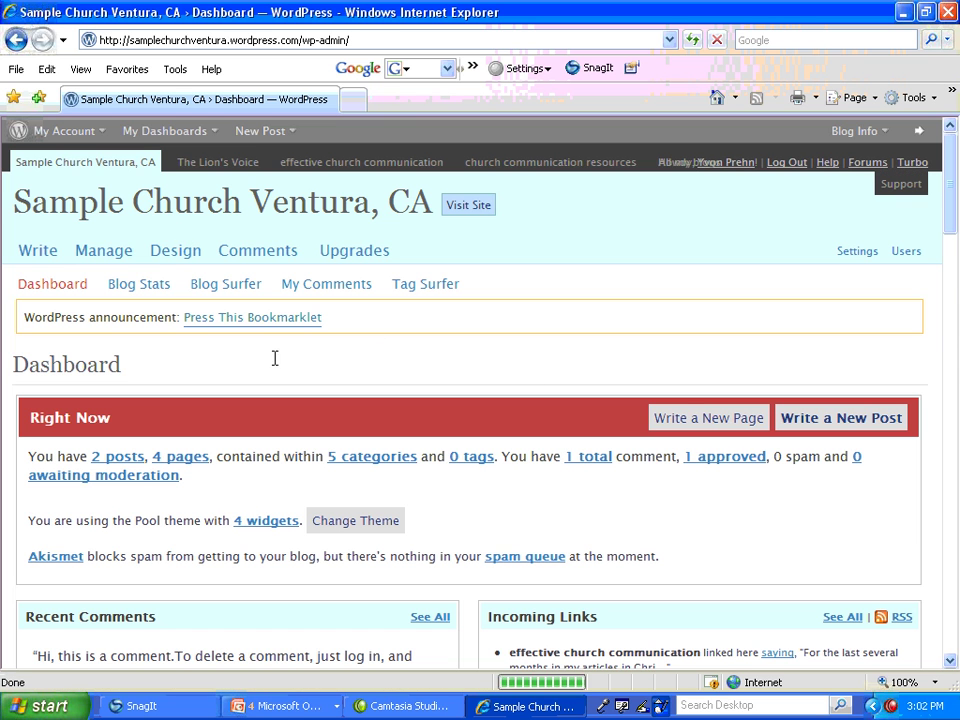
{"action": "left_click", "coordinate": [165, 253]}
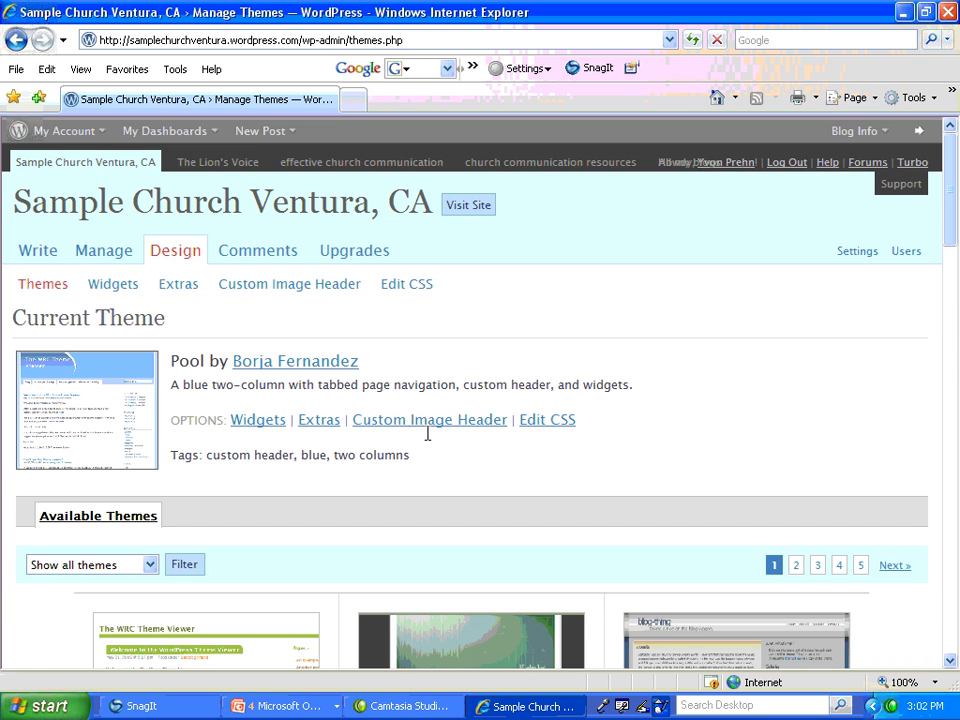
{"action": "left_click", "coordinate": [429, 421]}
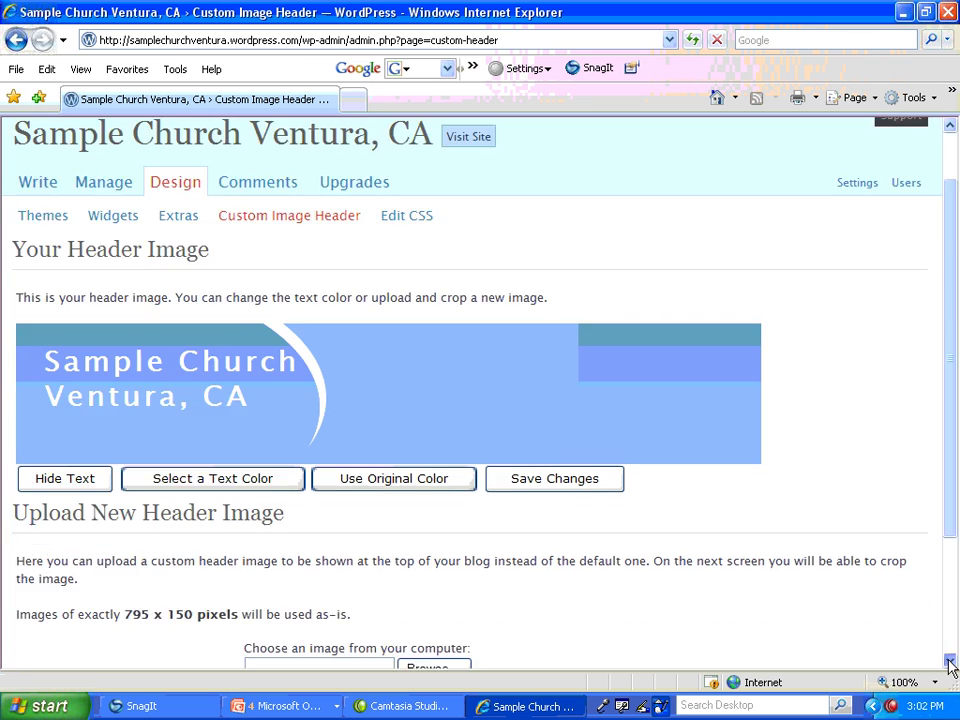
{"action": "left_click", "coordinate": [950, 661]}
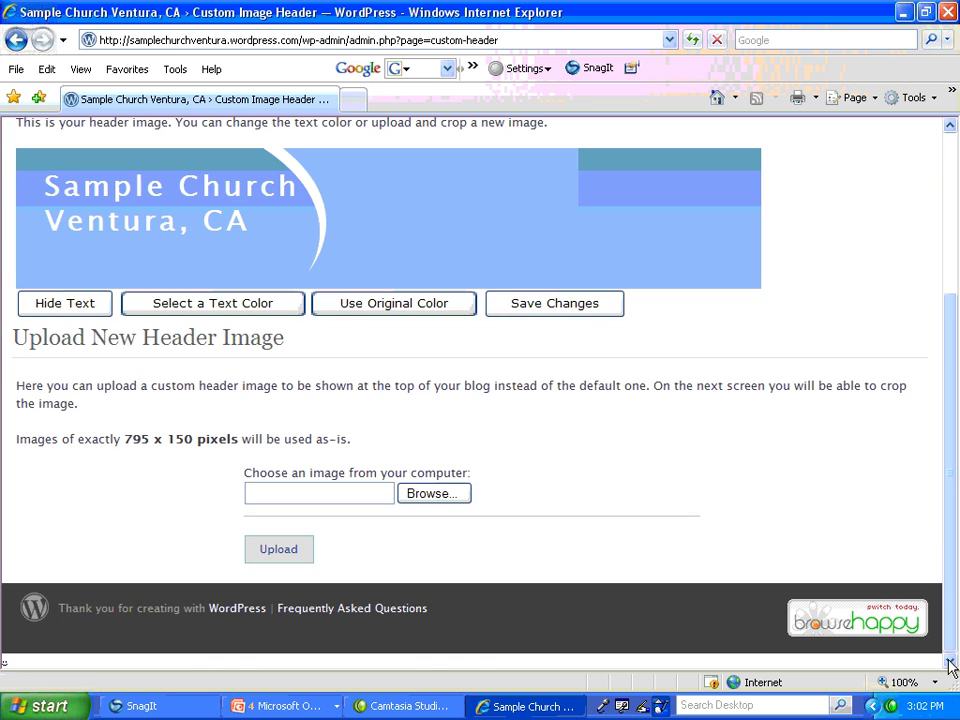
Choose the beach-fence picture j0435901 from the computer and upload it as the header.
{"action": "left_click", "coordinate": [444, 494]}
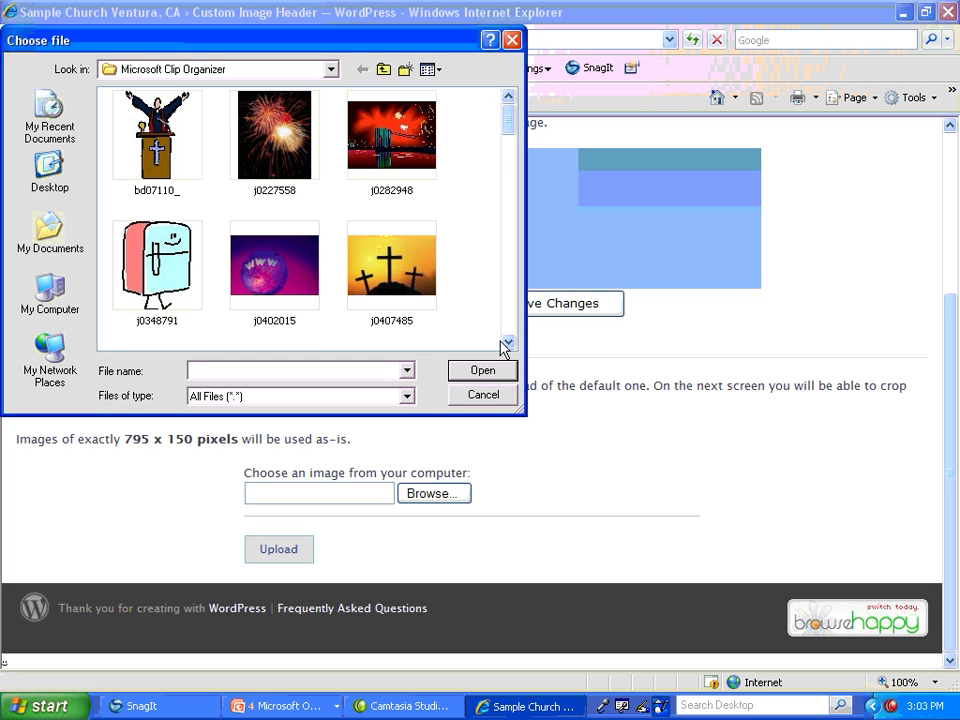
{"action": "left_click", "coordinate": [507, 344]}
{"action": "left_click", "coordinate": [507, 344]}
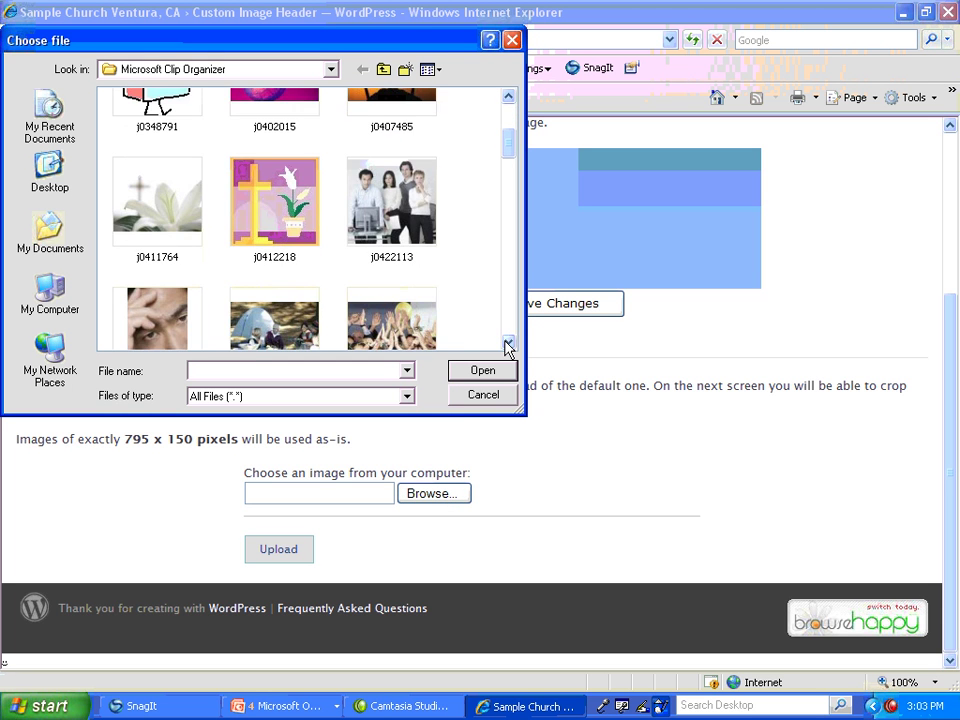
{"action": "left_click", "coordinate": [507, 344]}
{"action": "left_click", "coordinate": [507, 344]}
{"action": "left_click", "coordinate": [507, 344]}
{"action": "left_click", "coordinate": [507, 344]}
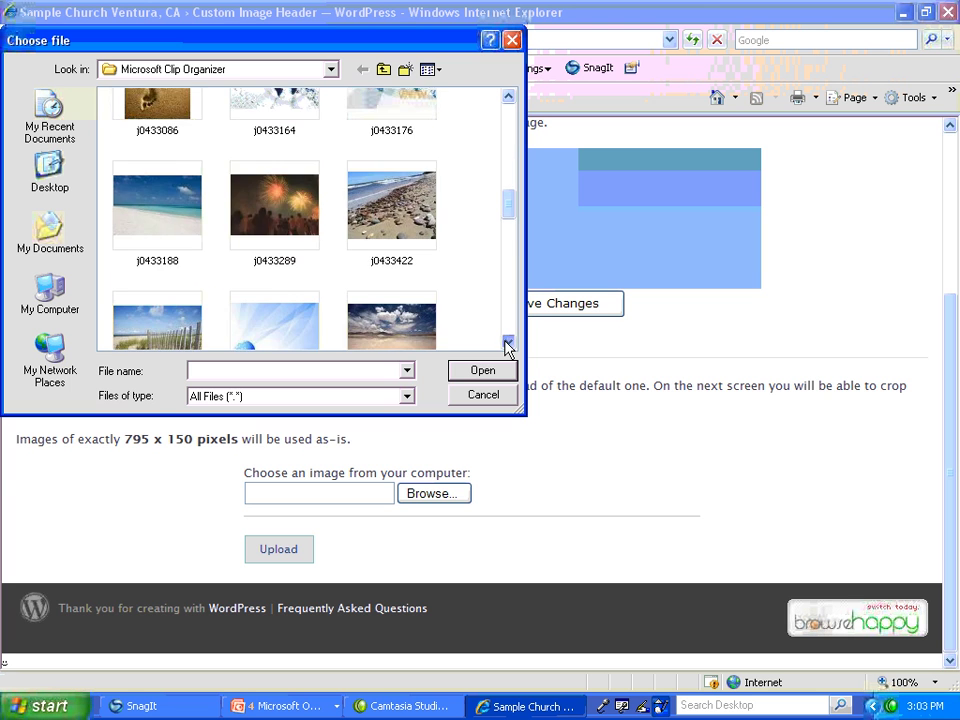
{"action": "left_click", "coordinate": [507, 344]}
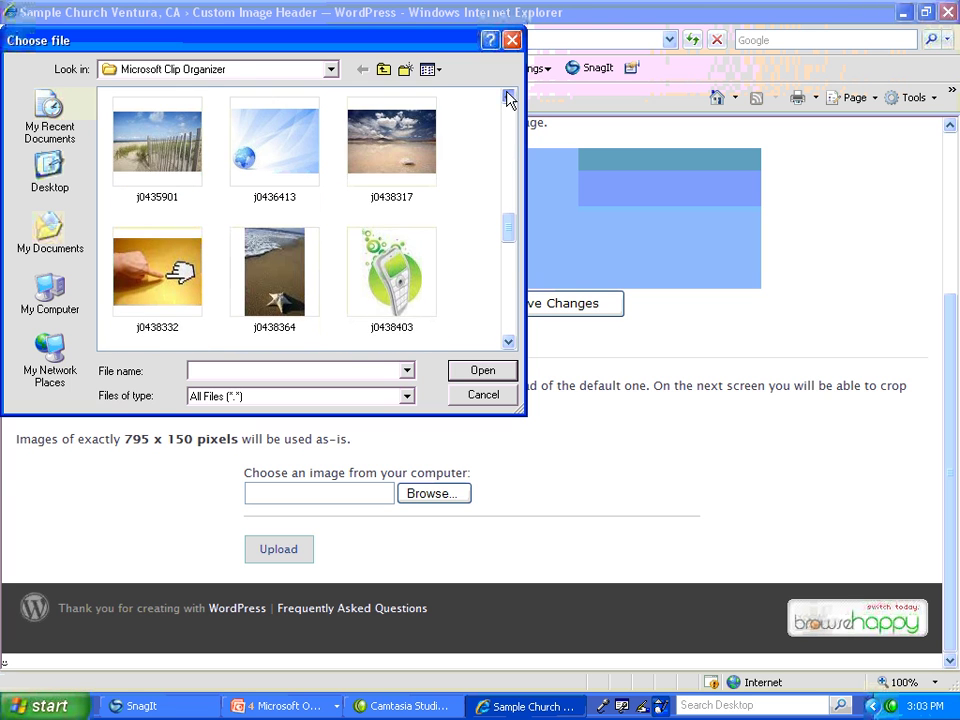
{"action": "left_click", "coordinate": [508, 97]}
{"action": "double_click", "coordinate": [160, 214]}
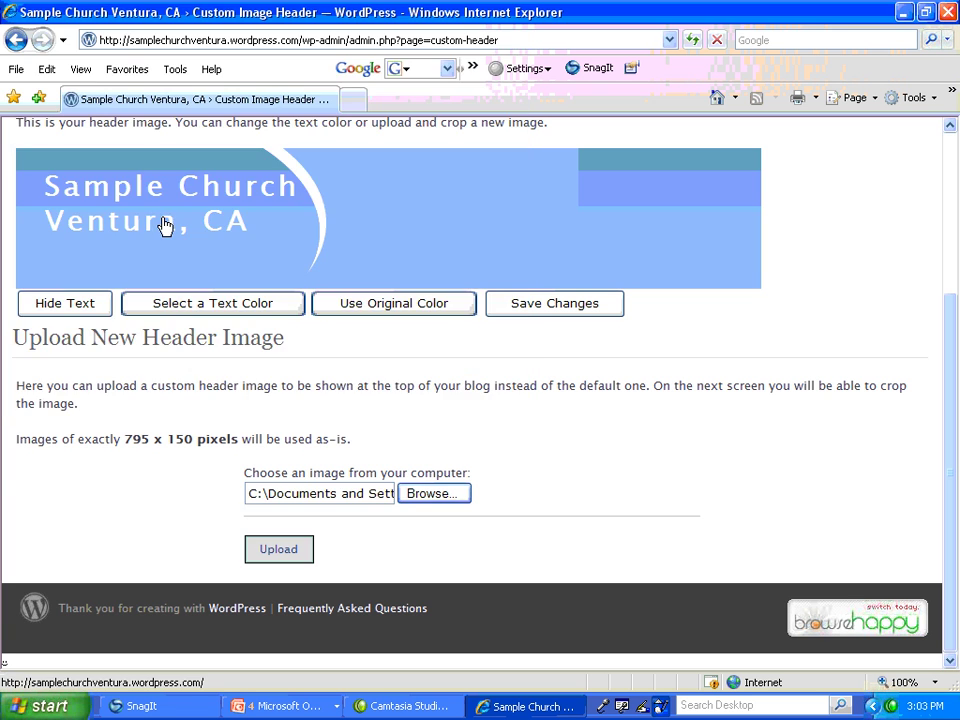
{"action": "left_click", "coordinate": [293, 556]}
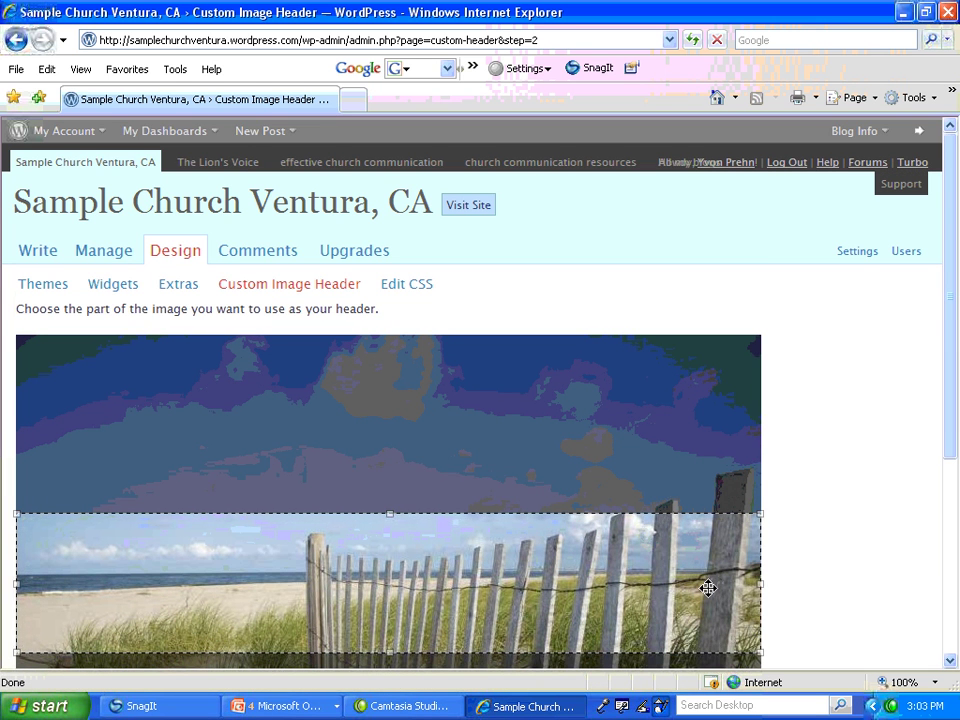
Position the crop box over the fence and sky, then view the site's new header.
{"action": "left_click_drag", "start_coordinate": [705, 581], "coordinate": [703, 538]}
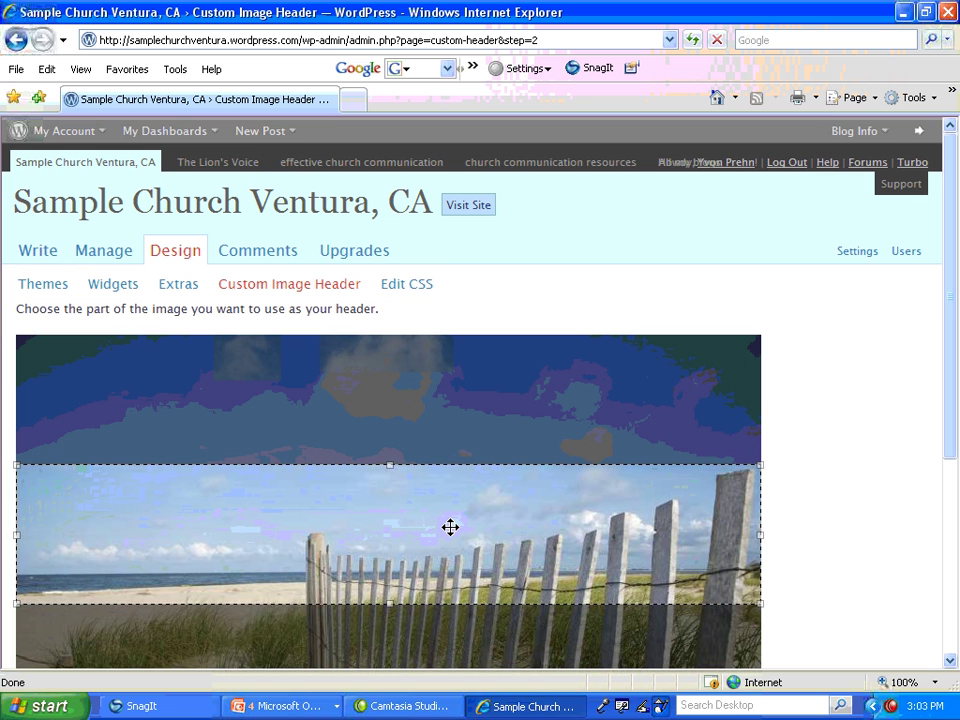
{"action": "left_click_drag", "start_coordinate": [450, 527], "coordinate": [448, 536]}
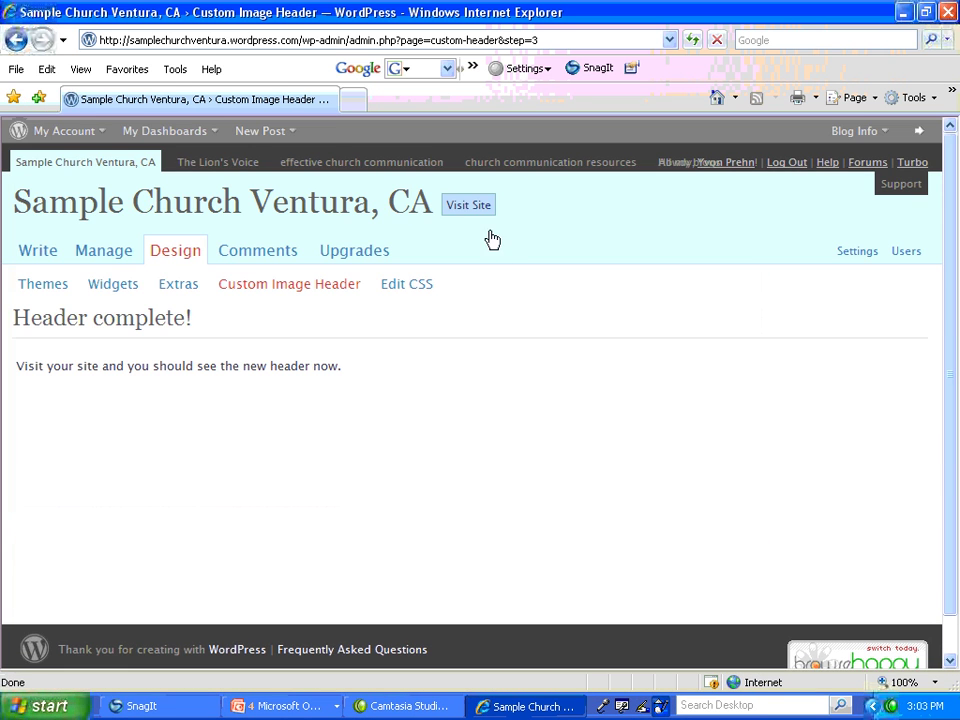
{"action": "left_click", "coordinate": [461, 211]}
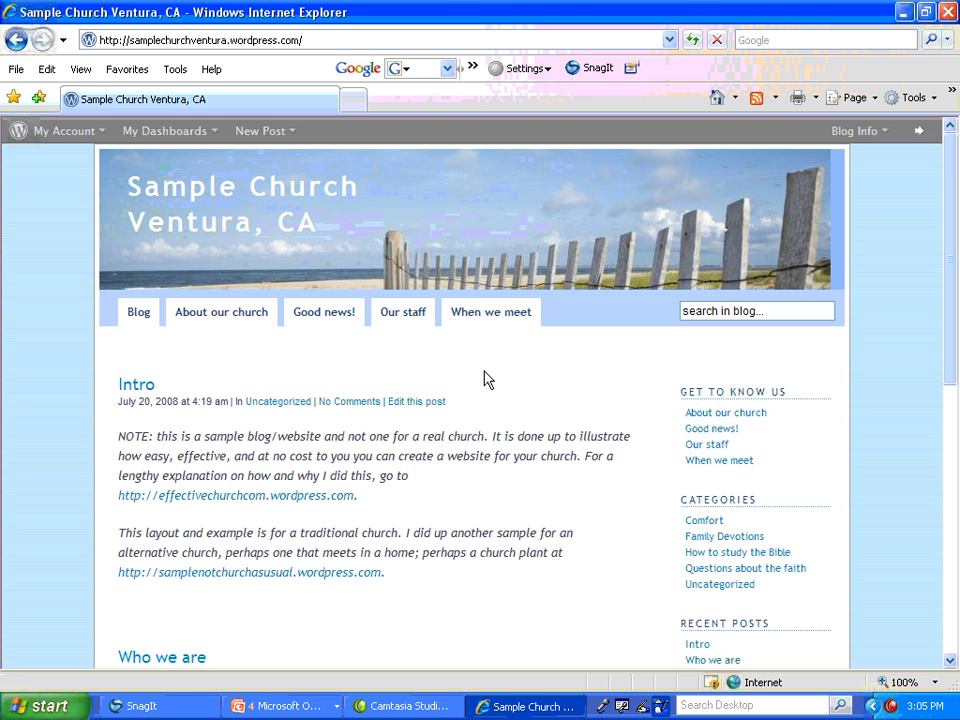
{"action": "left_click", "coordinate": [951, 661]}
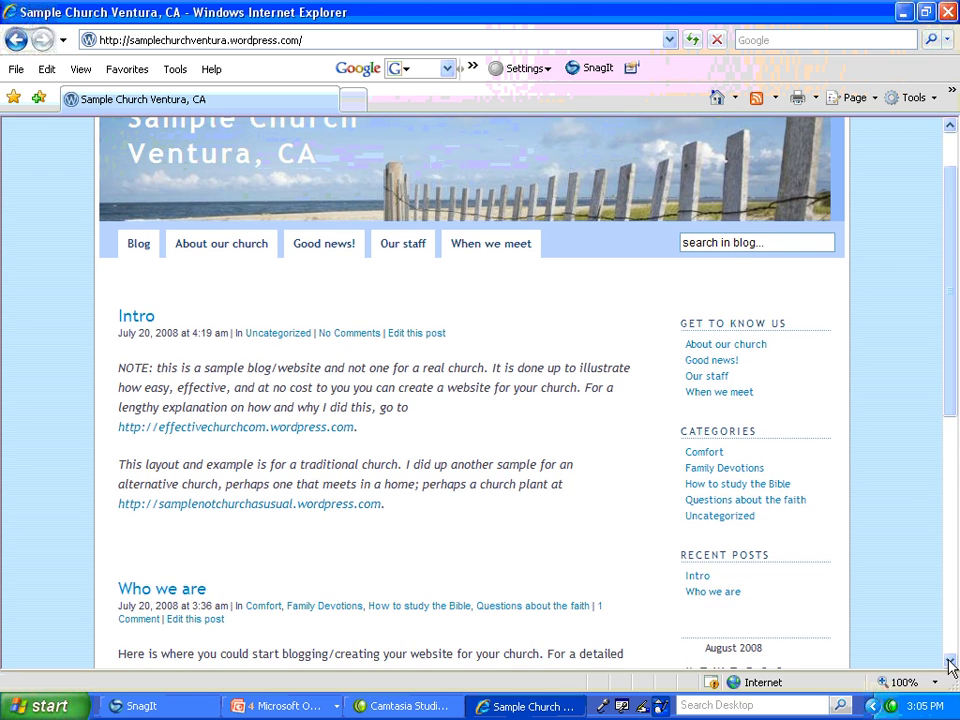
{"action": "scroll", "coordinate": [951, 661], "scroll_direction": "down", "scroll_amount": 3}
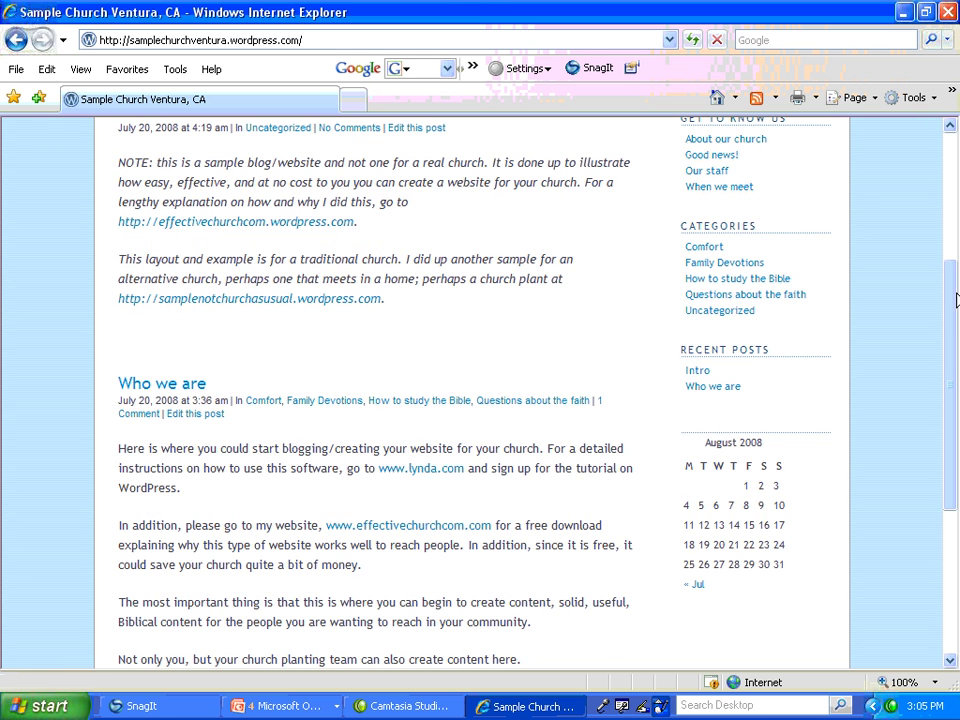
{"action": "left_click_drag", "start_coordinate": [955, 300], "coordinate": [945, 160]}
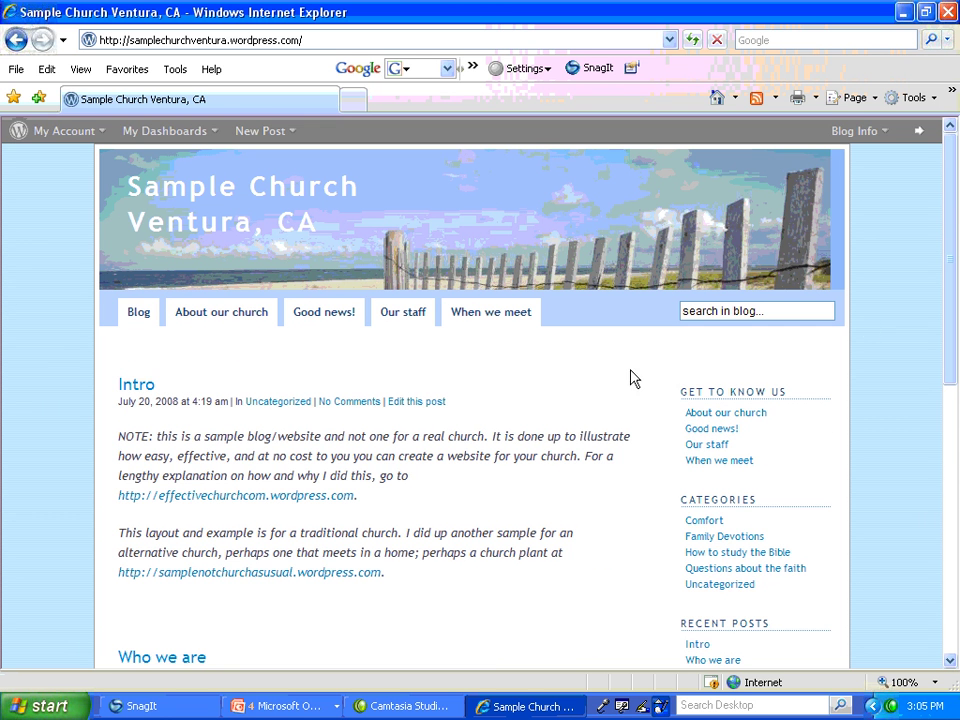